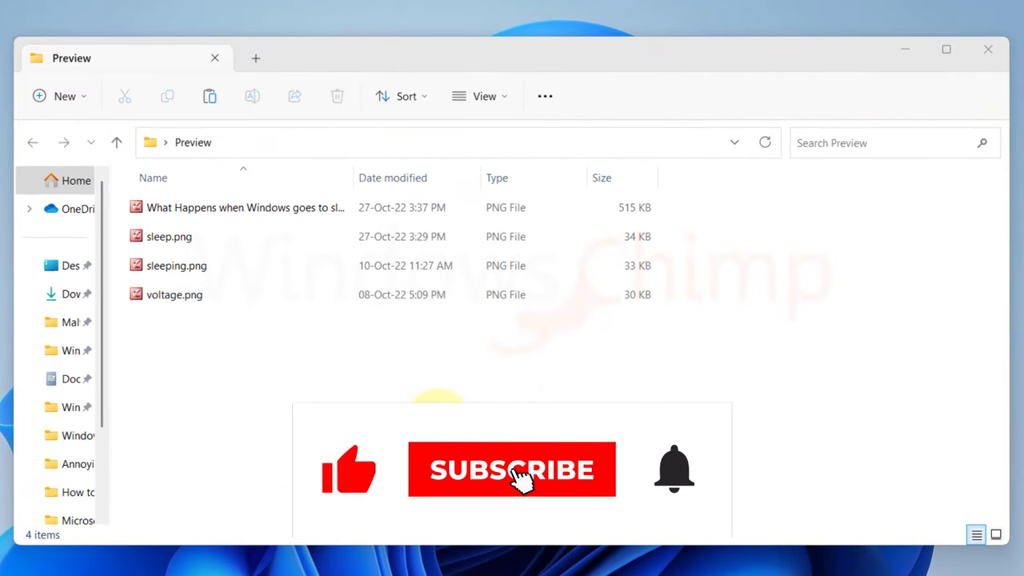
Select and deselect voltage.png to check whether any preview appears.
{"action": "left_click", "coordinate": [205, 295]}
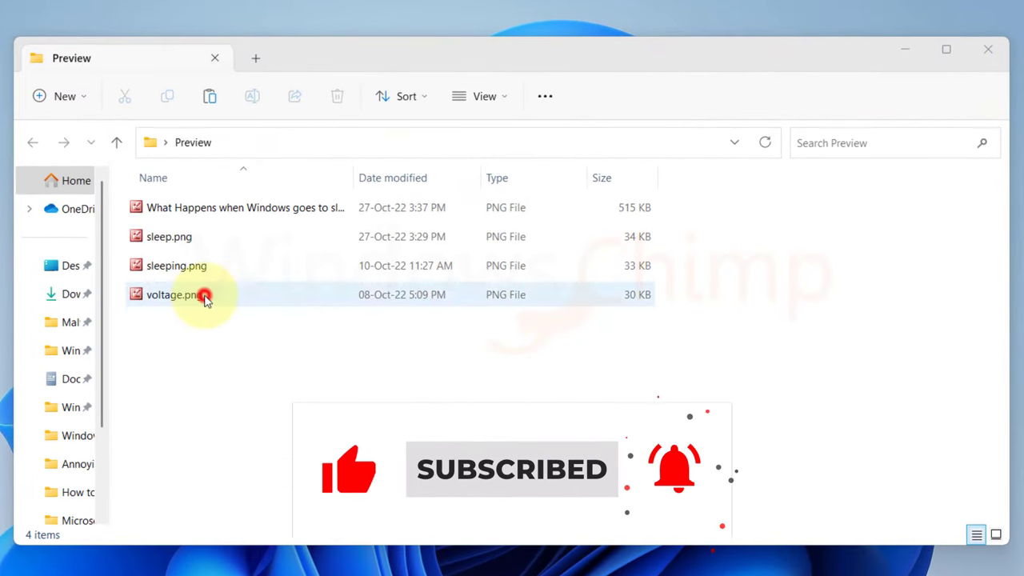
{"action": "left_click", "coordinate": [285, 361]}
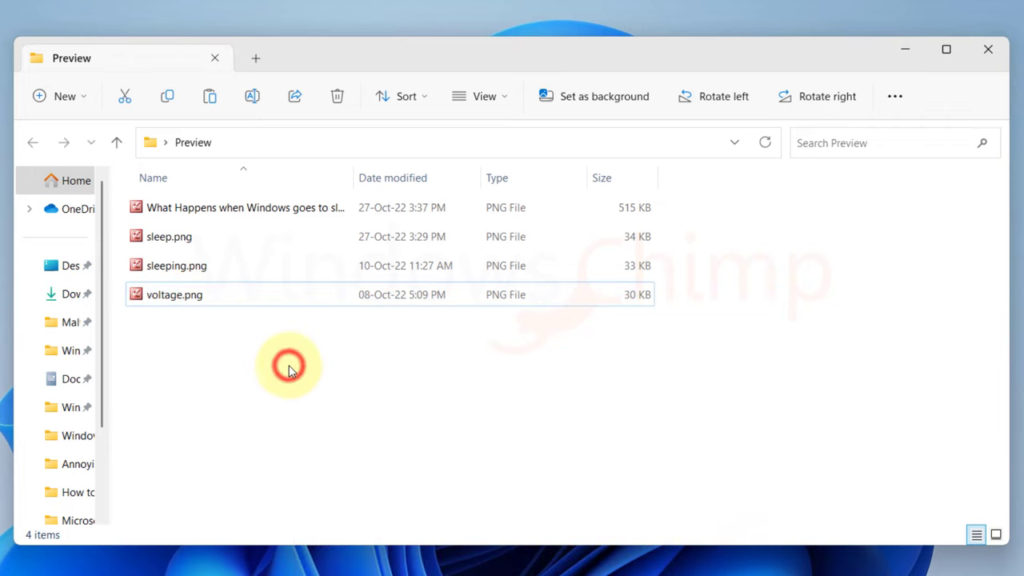
{"action": "left_click", "coordinate": [250, 294]}
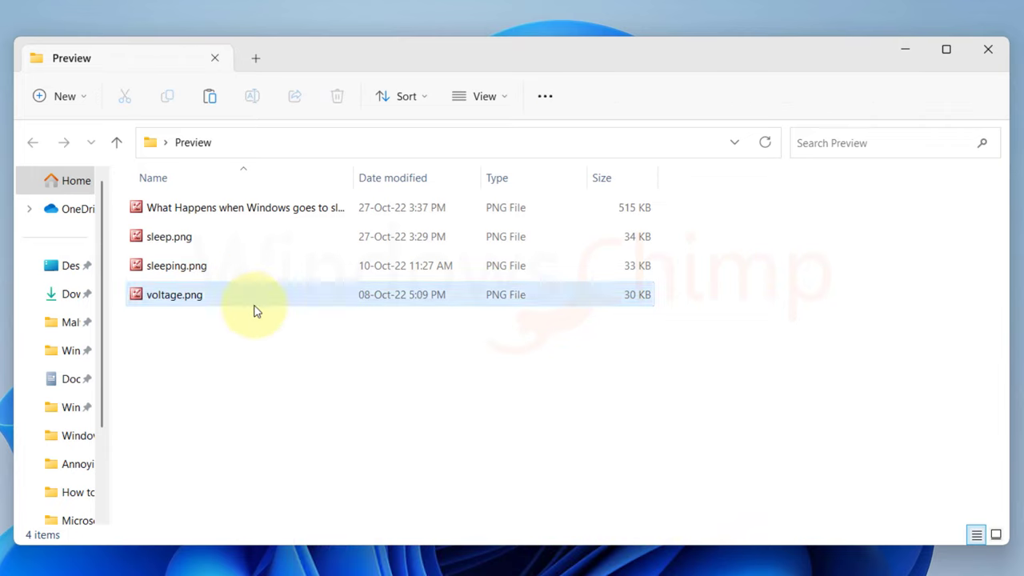
{"action": "left_click", "coordinate": [268, 324]}
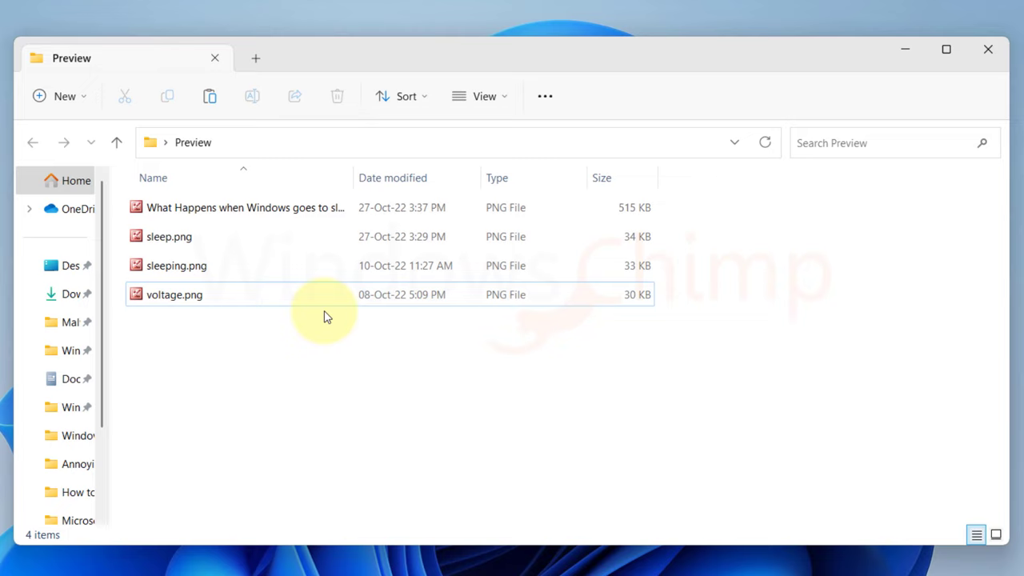
Turn on the preview pane and preview voltage.png, sleeping.png and sleep.png.
{"action": "left_click", "coordinate": [484, 100]}
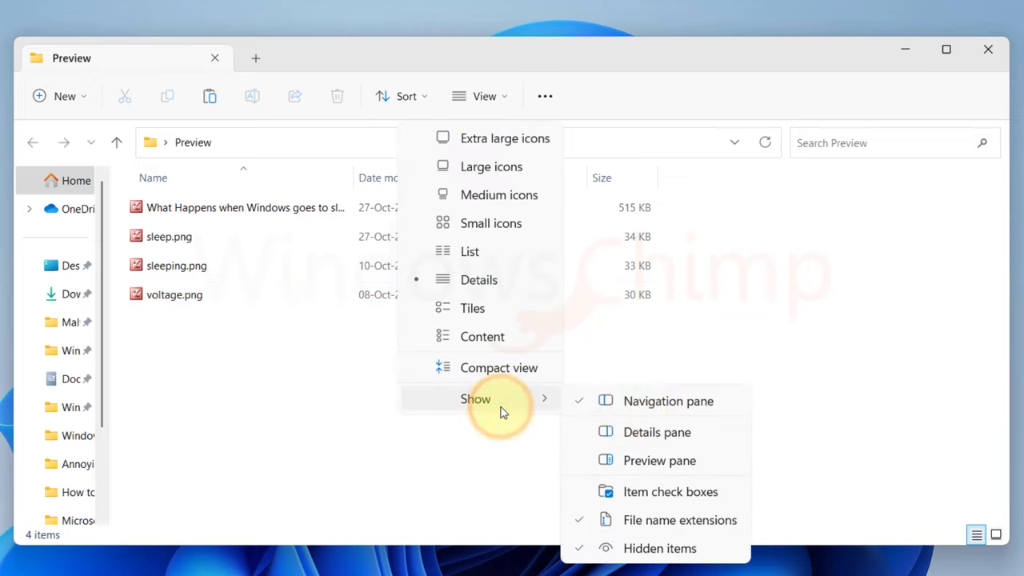
{"action": "left_click", "coordinate": [645, 461]}
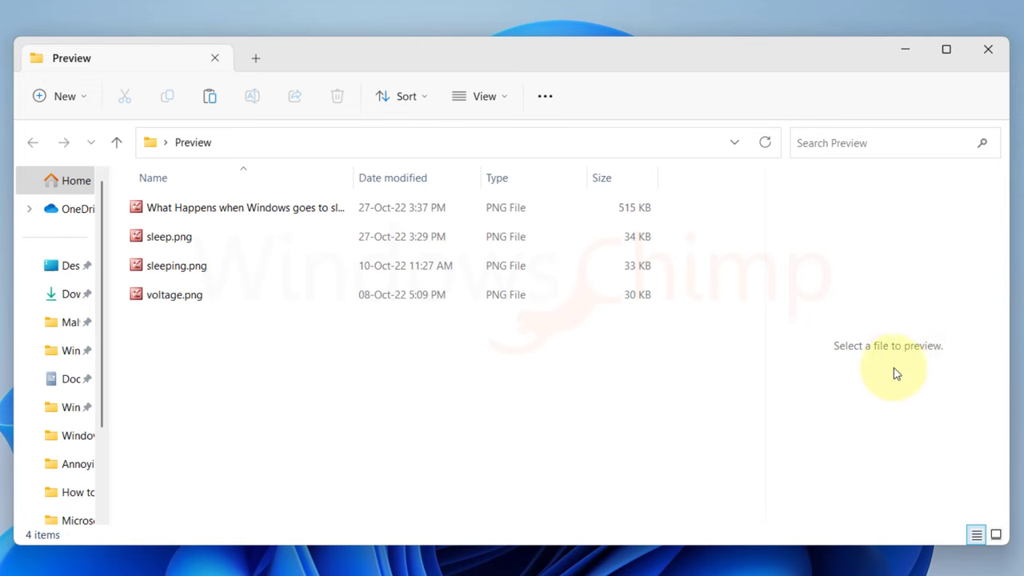
{"action": "left_click", "coordinate": [210, 301]}
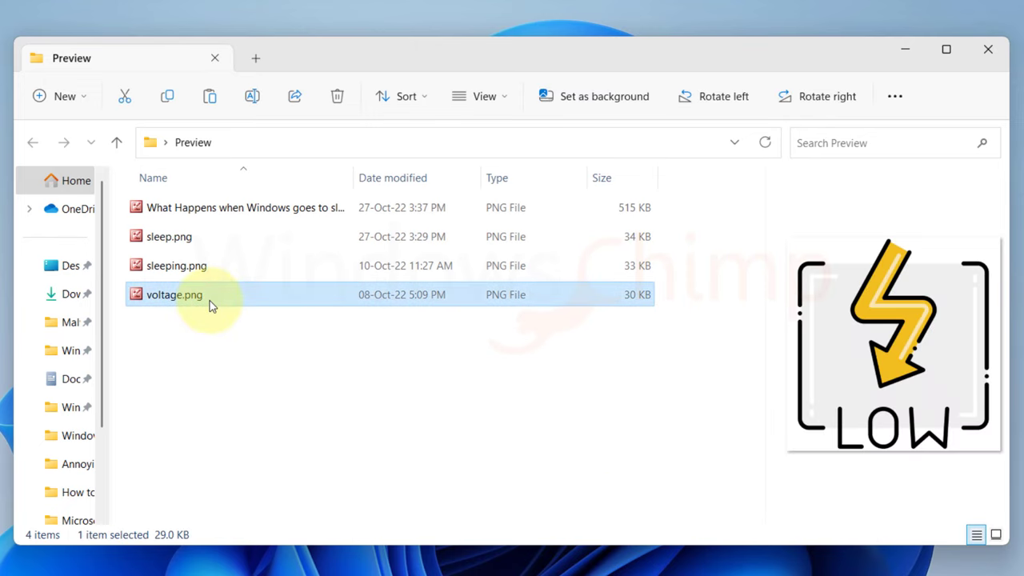
{"action": "left_click", "coordinate": [200, 267]}
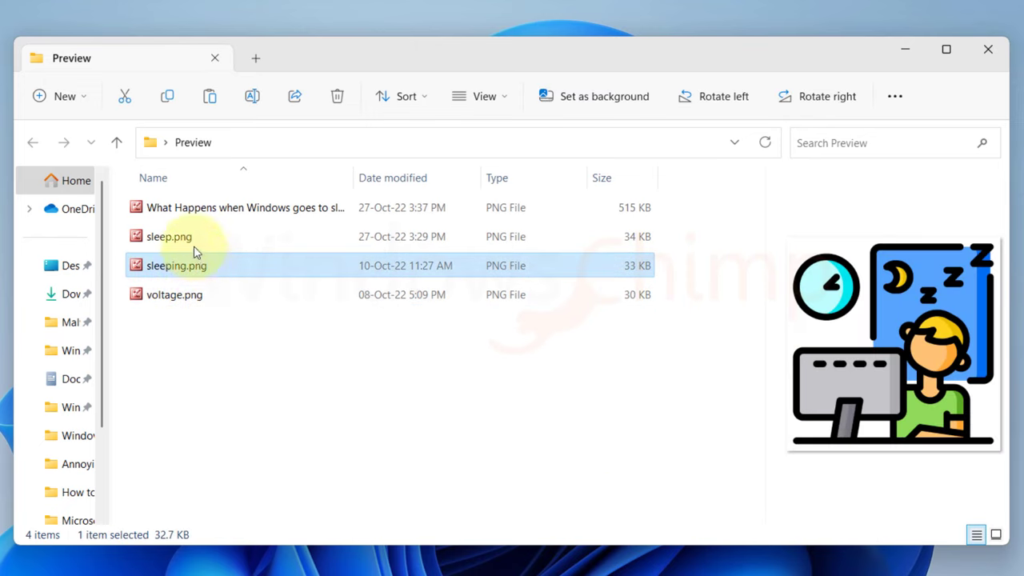
{"action": "left_click", "coordinate": [193, 240]}
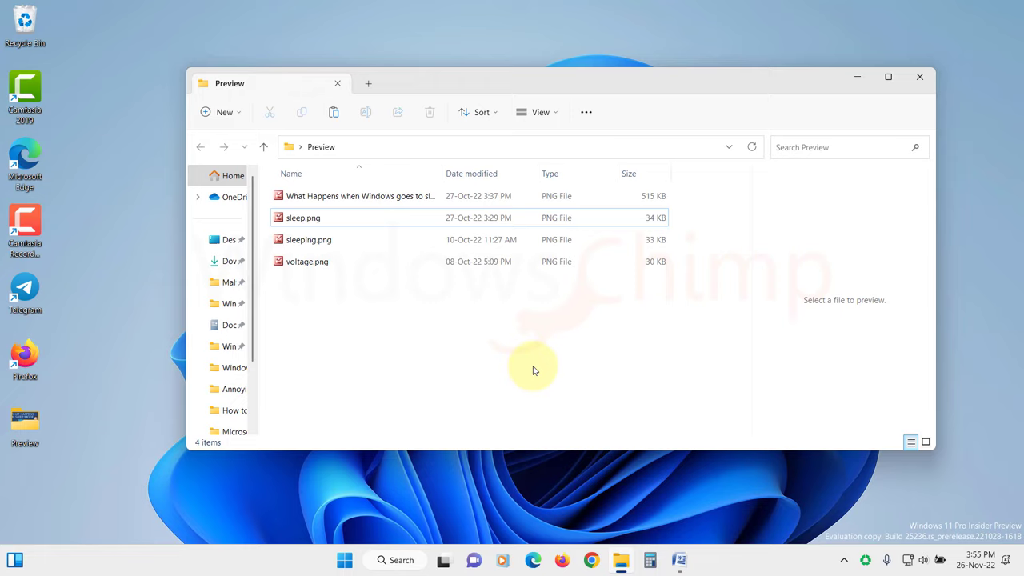
Restart the Windows Explorer process from Task Manager, opened via the Start right-click menu.
{"action": "right_click", "coordinate": [345, 563]}
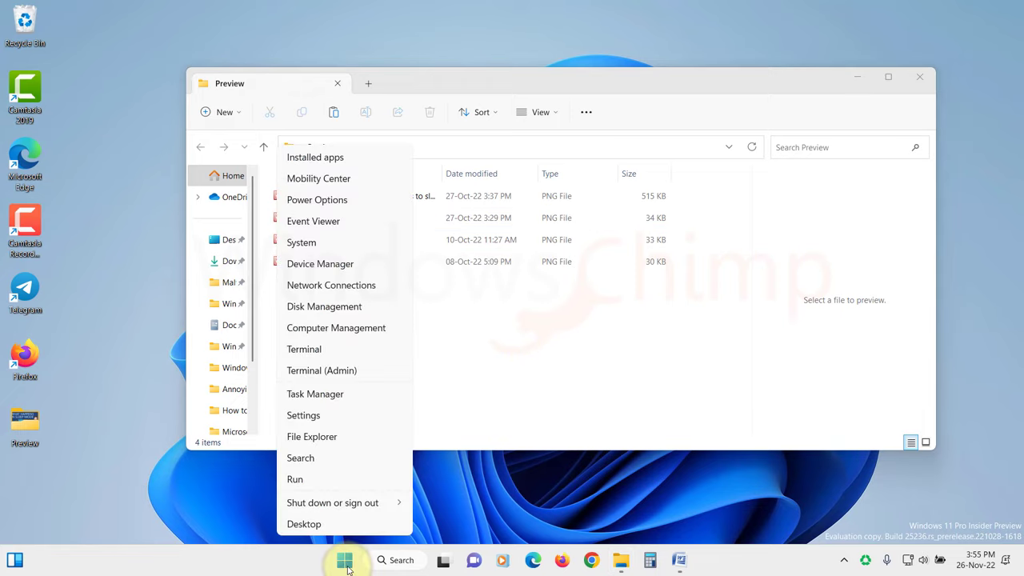
{"action": "left_click", "coordinate": [342, 388]}
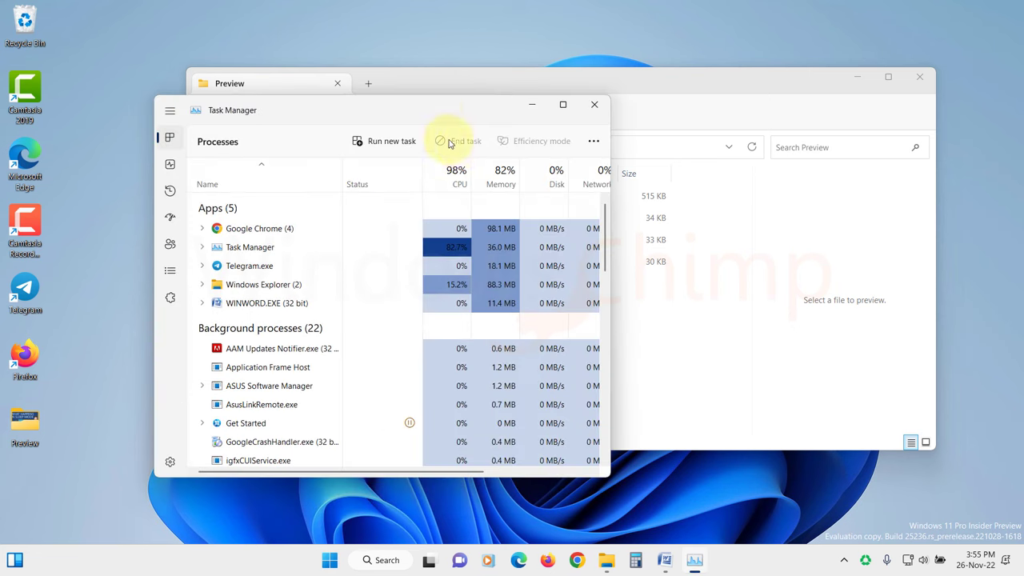
{"action": "left_click_drag", "start_coordinate": [403, 107], "coordinate": [523, 92]}
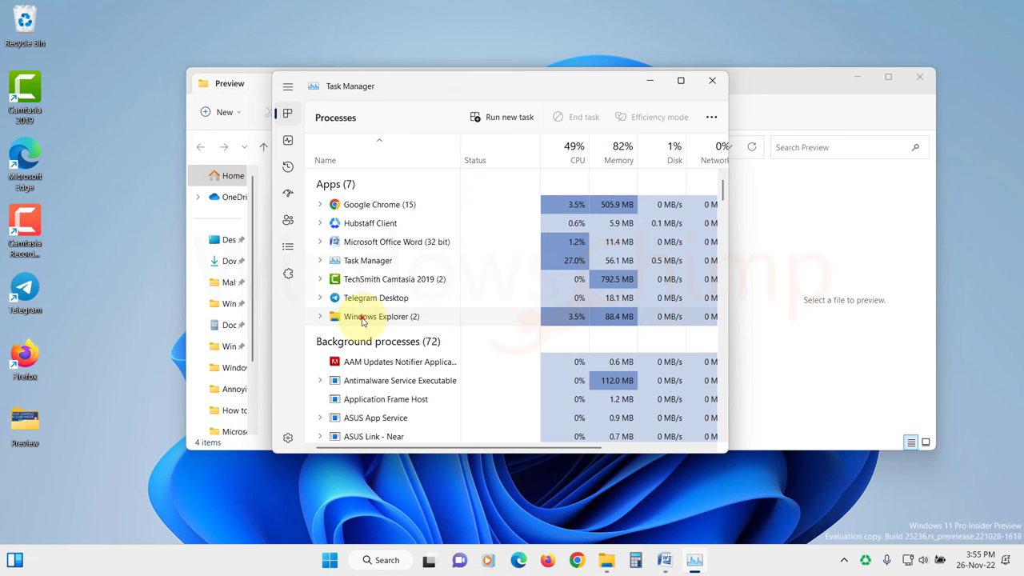
{"action": "left_click", "coordinate": [362, 318]}
{"action": "right_click", "coordinate": [368, 320]}
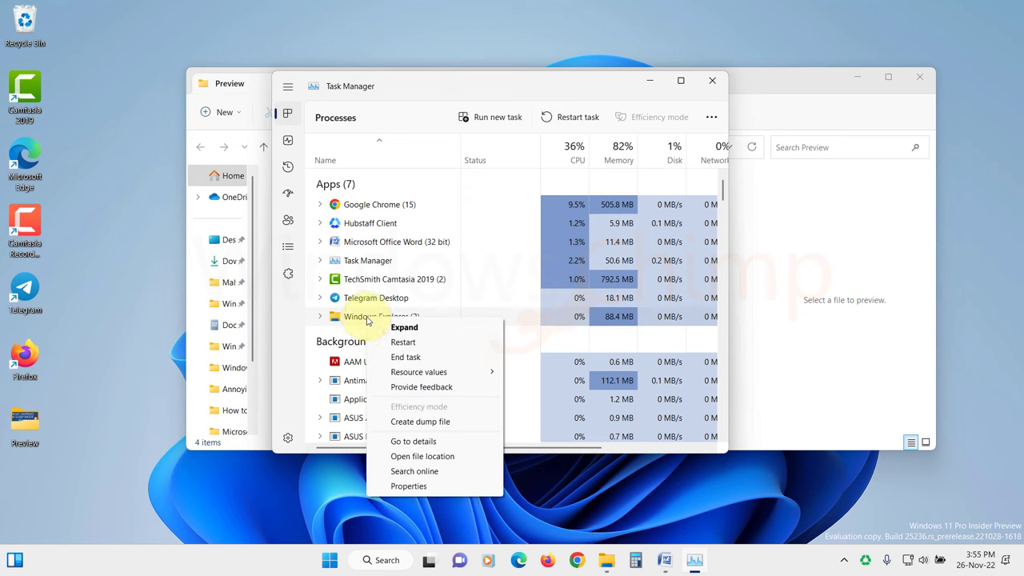
{"action": "left_click", "coordinate": [401, 346]}
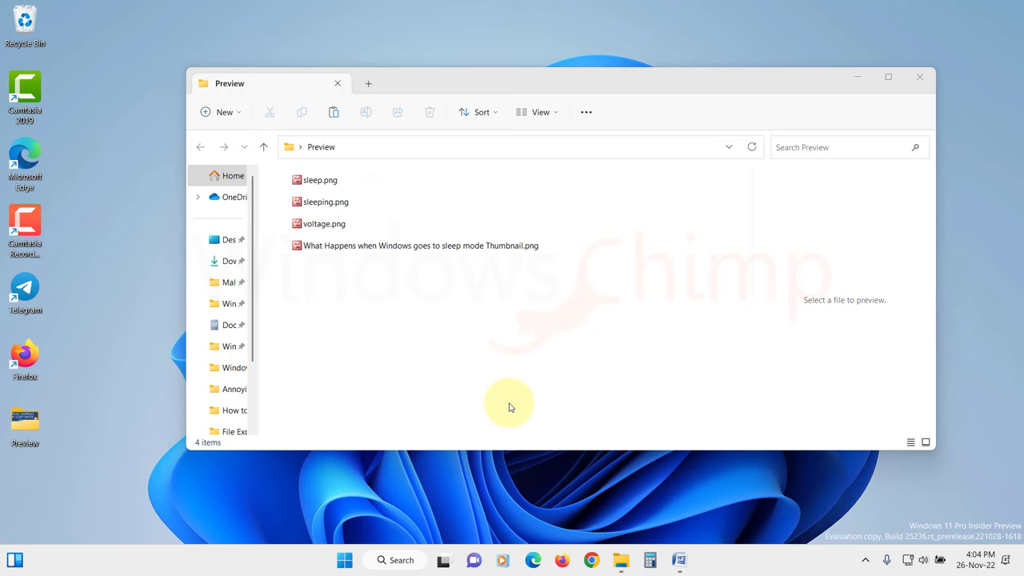
In Folder Options' View tab, uncheck Always show icons, enable preview handlers, and apply.
{"action": "left_click", "coordinate": [588, 113]}
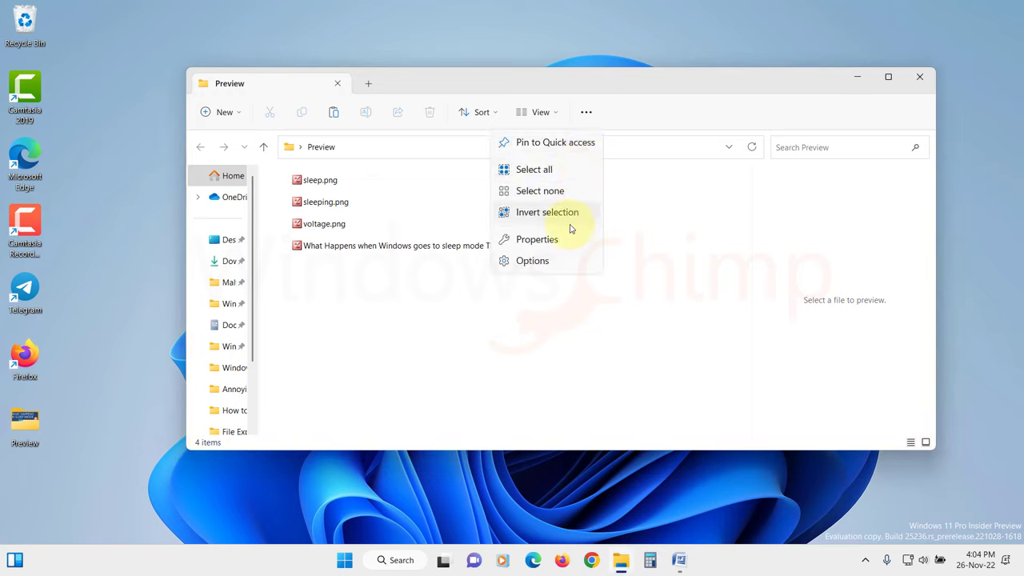
{"action": "left_click", "coordinate": [552, 264]}
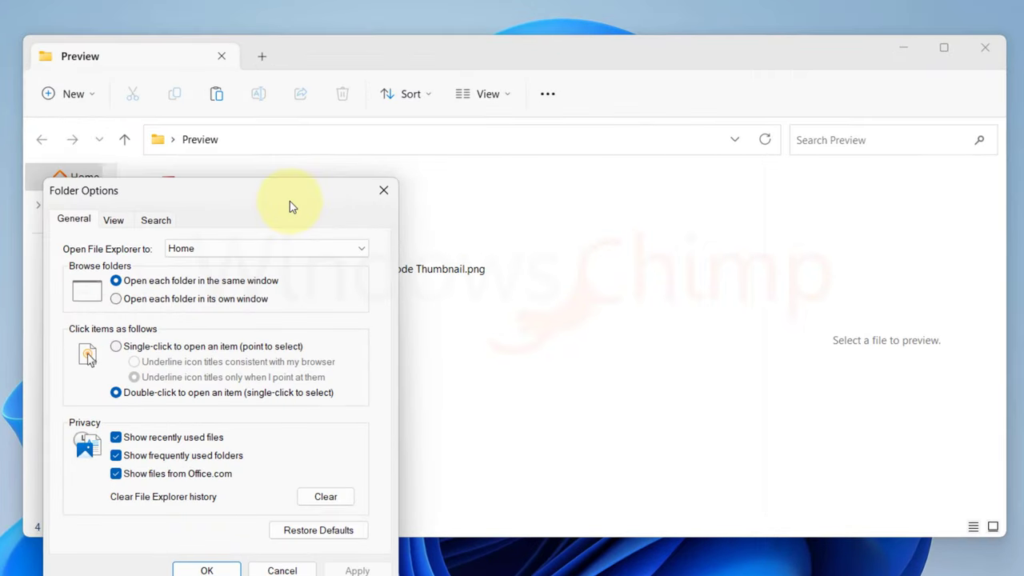
{"action": "mouse_move", "coordinate": [289, 206]}
{"action": "left_mouse_down"}
{"action": "mouse_move", "coordinate": [605, 43]}
{"action": "mouse_move", "coordinate": [566, 82]}
{"action": "left_mouse_up"}
{"action": "left_click", "coordinate": [390, 97]}
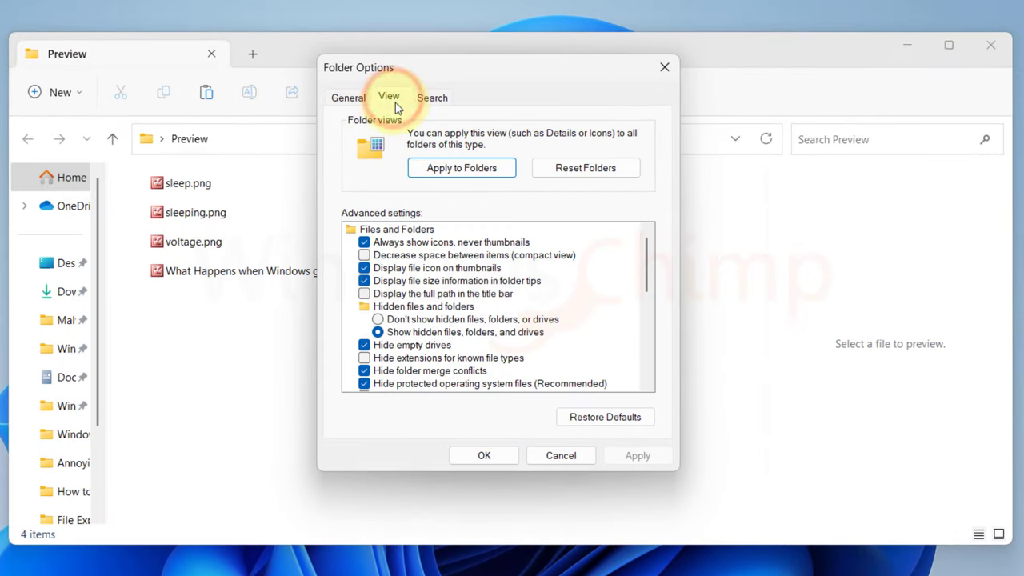
{"action": "left_click", "coordinate": [364, 243]}
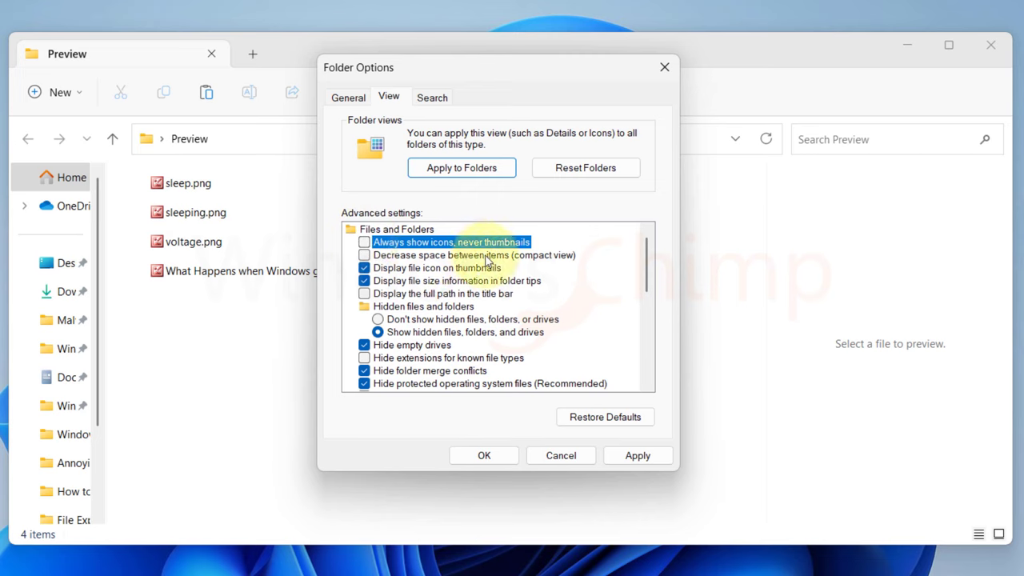
{"action": "scroll", "coordinate": [446, 260], "scroll_direction": "down", "scroll_amount": 1}
{"action": "scroll", "coordinate": [439, 265], "scroll_direction": "down", "scroll_amount": 2}
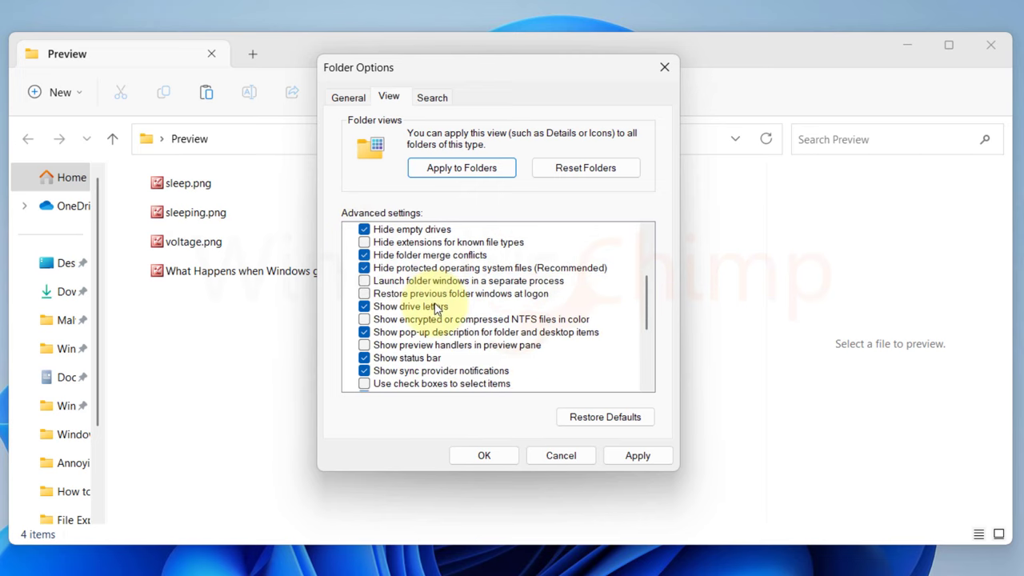
{"action": "scroll", "coordinate": [436, 288], "scroll_direction": "down", "scroll_amount": 1}
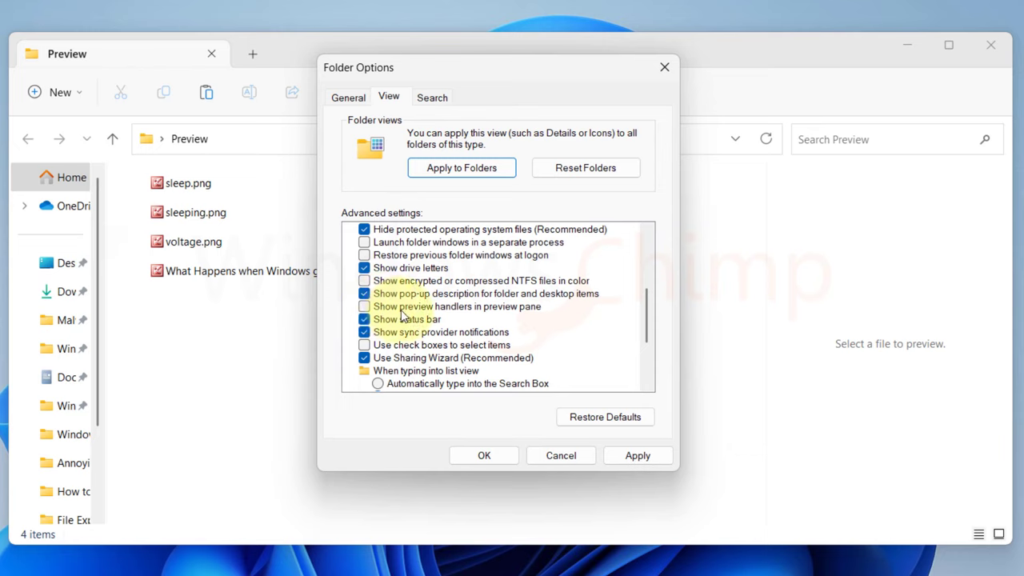
{"action": "left_click", "coordinate": [364, 307]}
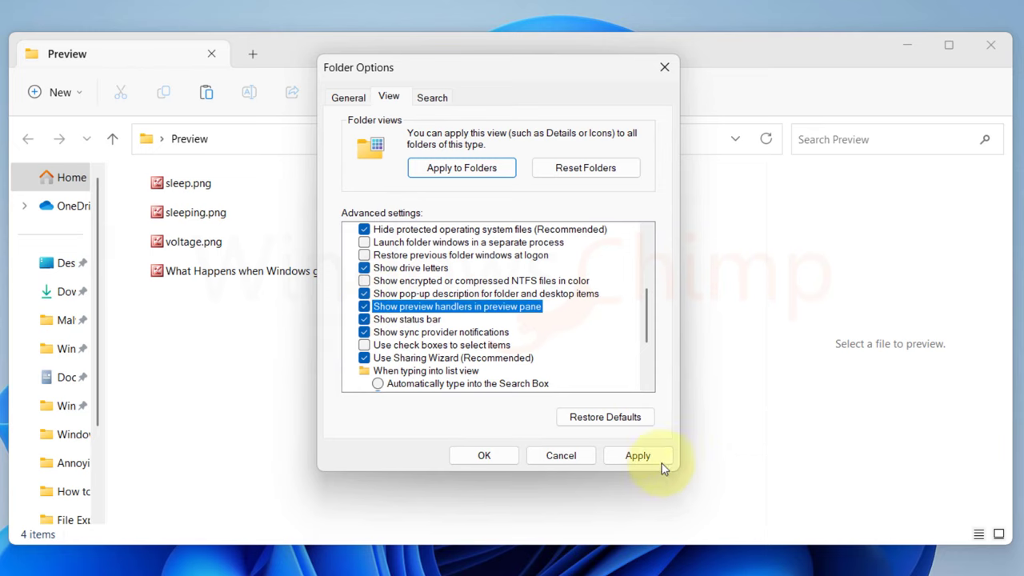
{"action": "left_click", "coordinate": [637, 456]}
{"action": "left_click", "coordinate": [488, 456]}
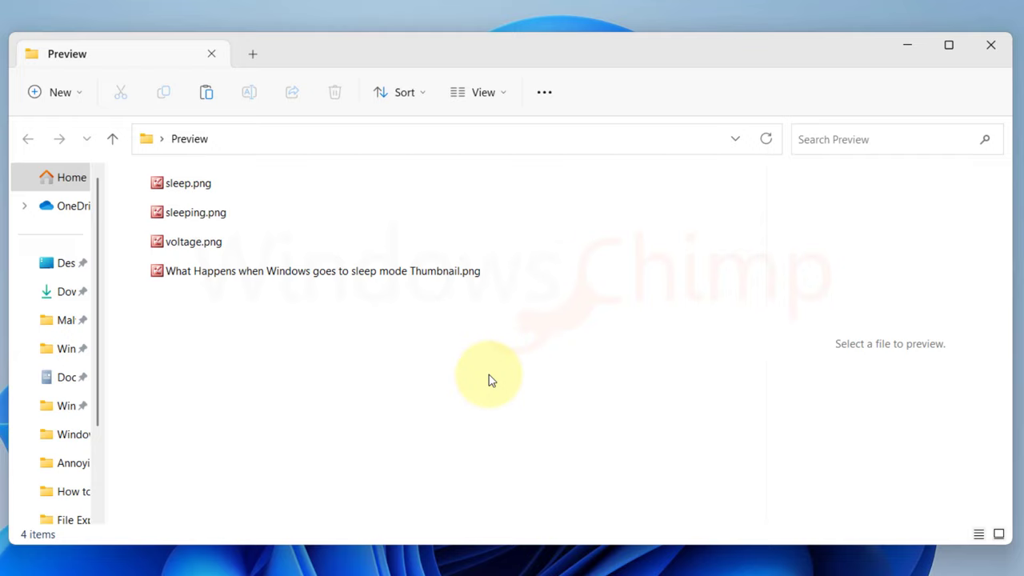
Restore the General tab folder options to their defaults.
{"action": "left_click", "coordinate": [544, 92]}
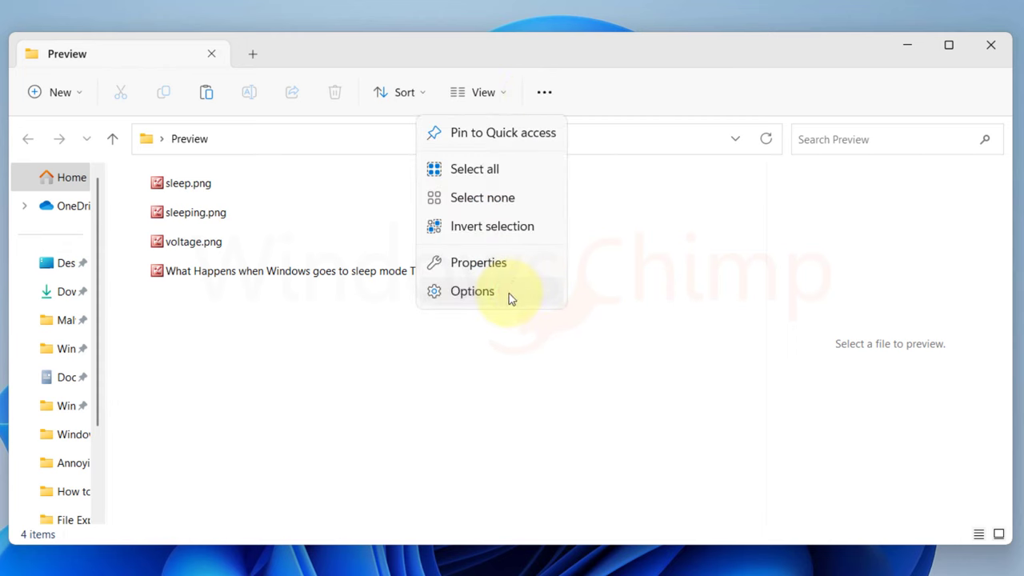
{"action": "left_click", "coordinate": [472, 291]}
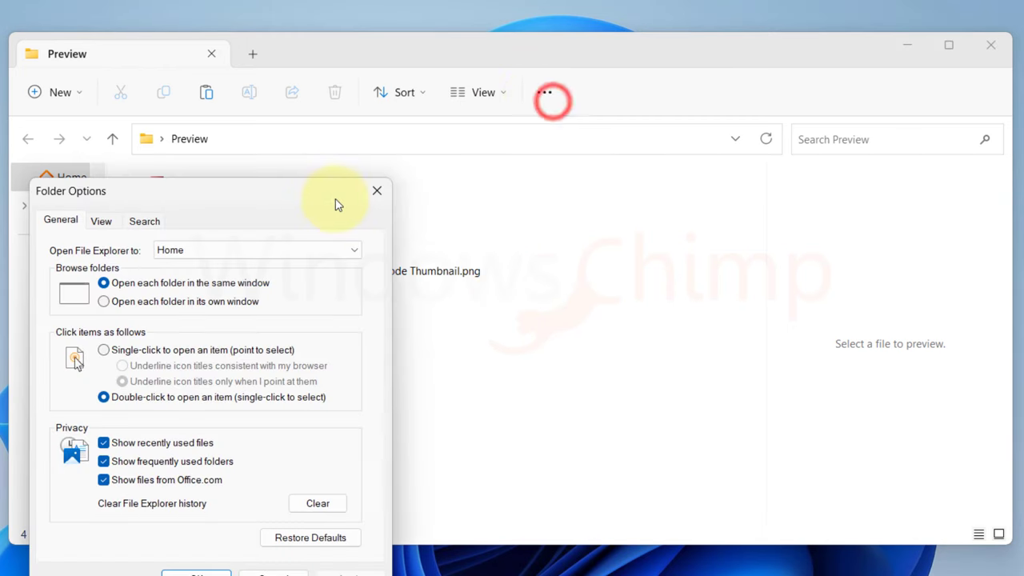
{"action": "left_click_drag", "start_coordinate": [336, 204], "coordinate": [563, 68]}
{"action": "left_click", "coordinate": [550, 408]}
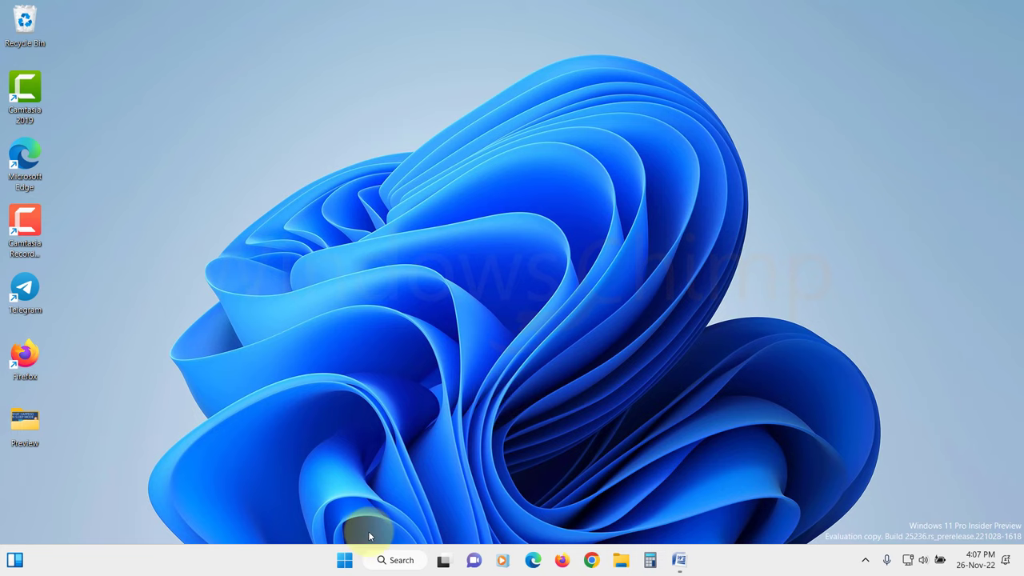
Launch Command Prompt as administrator from a Start search, accepting the UAC prompt.
{"action": "left_click", "coordinate": [338, 562]}
{"action": "type", "text": "command prompt"}
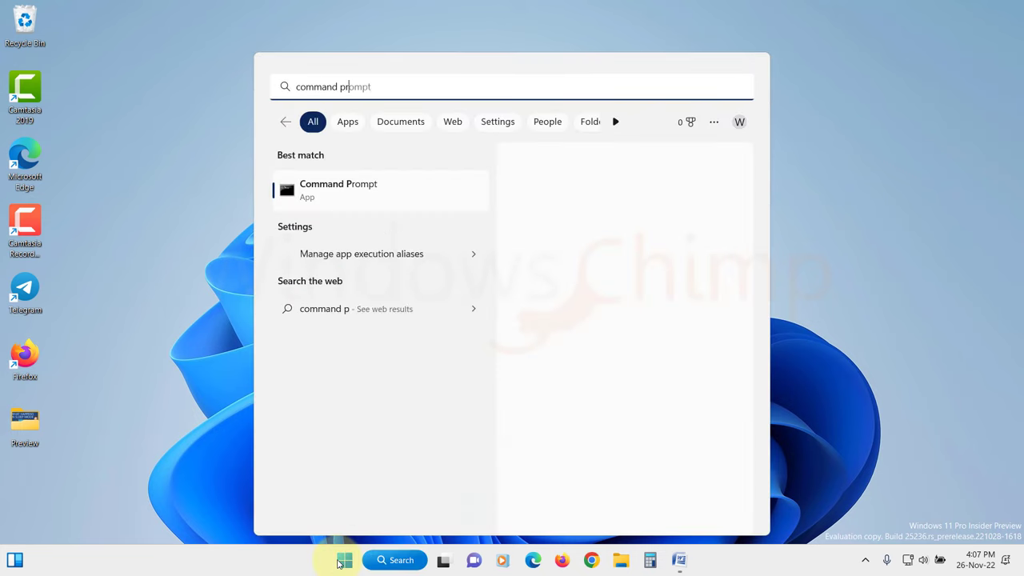
{"action": "right_click", "coordinate": [355, 185]}
{"action": "left_click", "coordinate": [380, 215]}
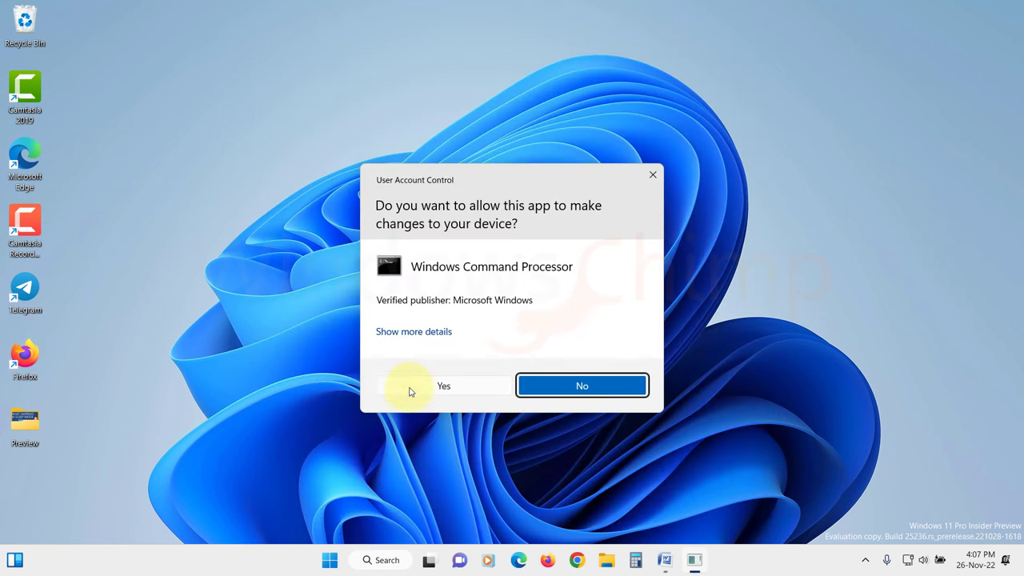
{"action": "left_click", "coordinate": [438, 387]}
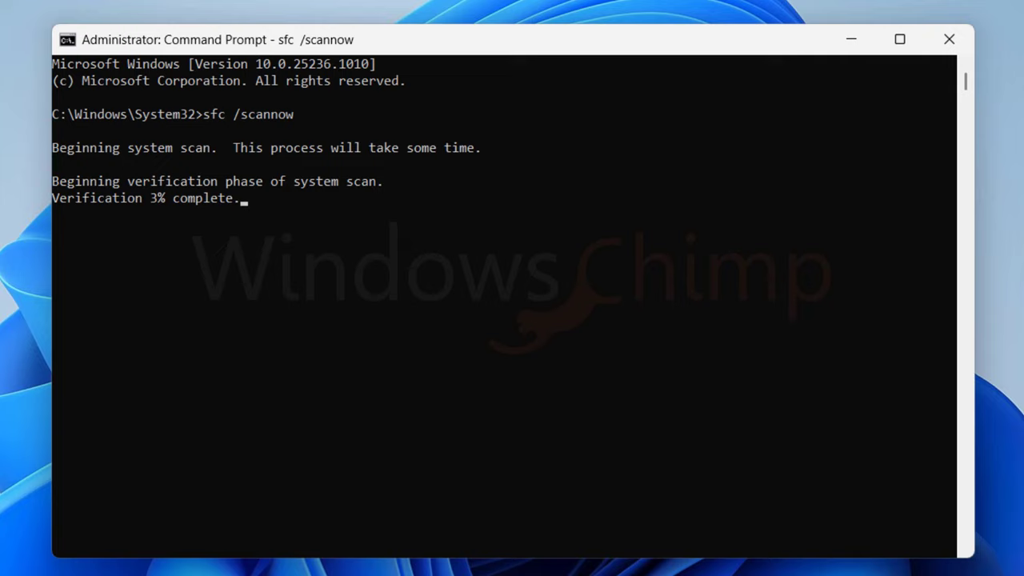
Close Command Prompt and bring up the Start menu's power options.
{"action": "left_click", "coordinate": [948, 38]}
{"action": "left_click", "coordinate": [346, 563]}
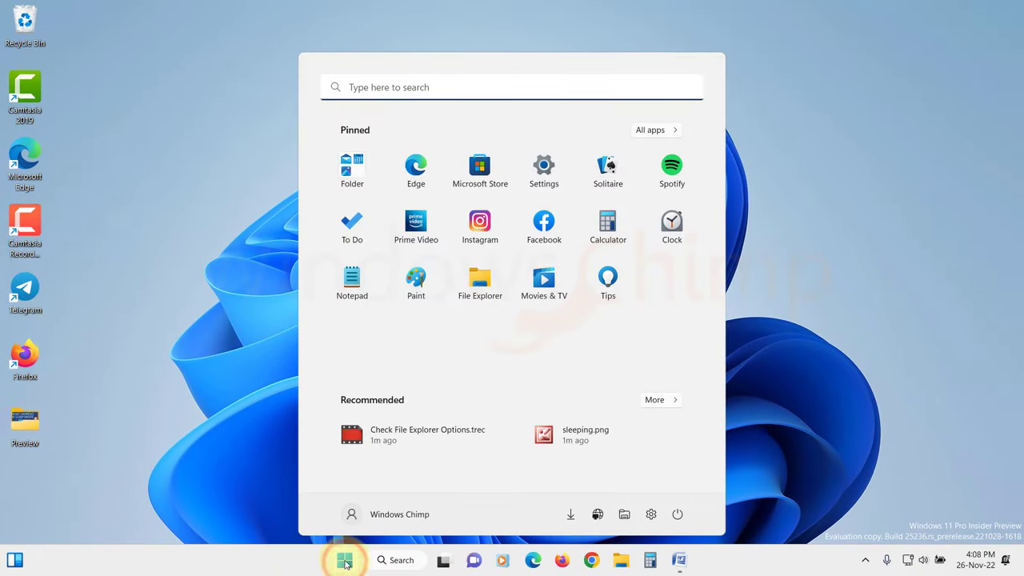
{"action": "left_click", "coordinate": [677, 514]}
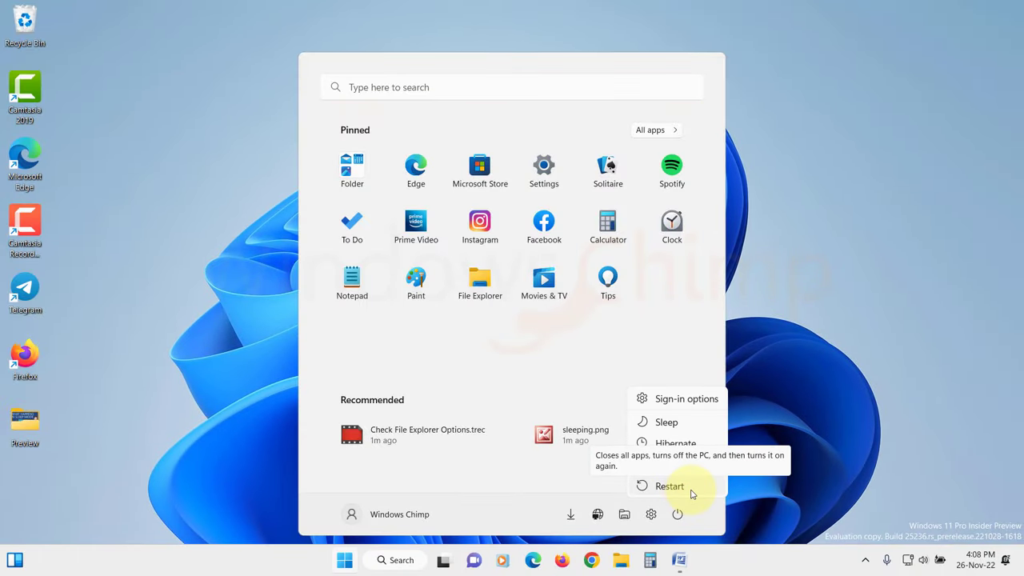